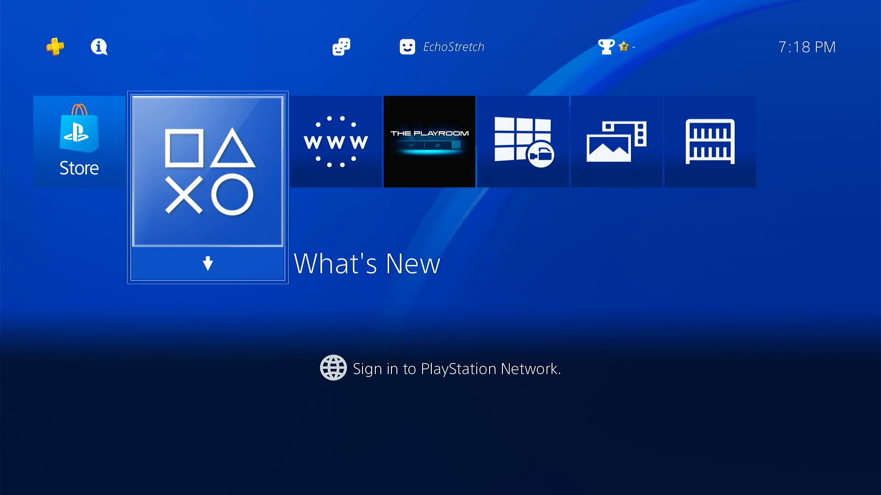
Open the console's Settings from the home screen.
{"action": "key", "text": "Up"}
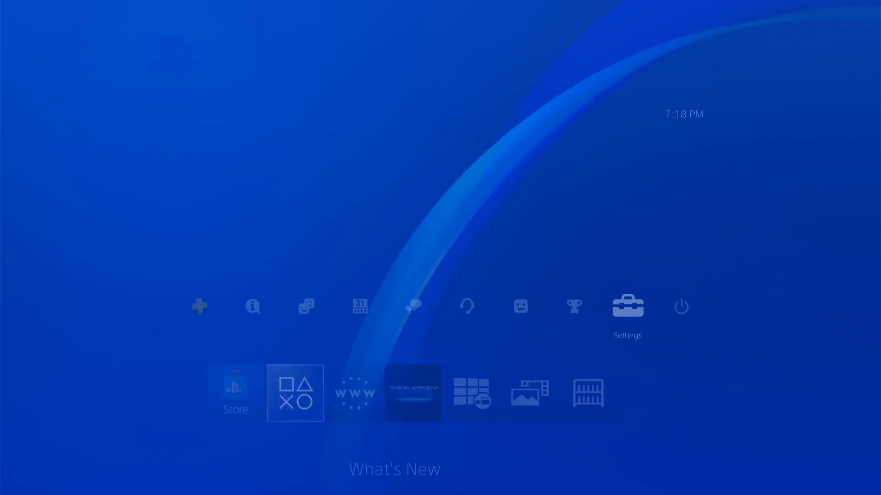
{"action": "key", "text": "Return"}
{"action": "key", "text": "Up"}
{"action": "key", "text": "Up"}
{"action": "key", "text": "Up"}
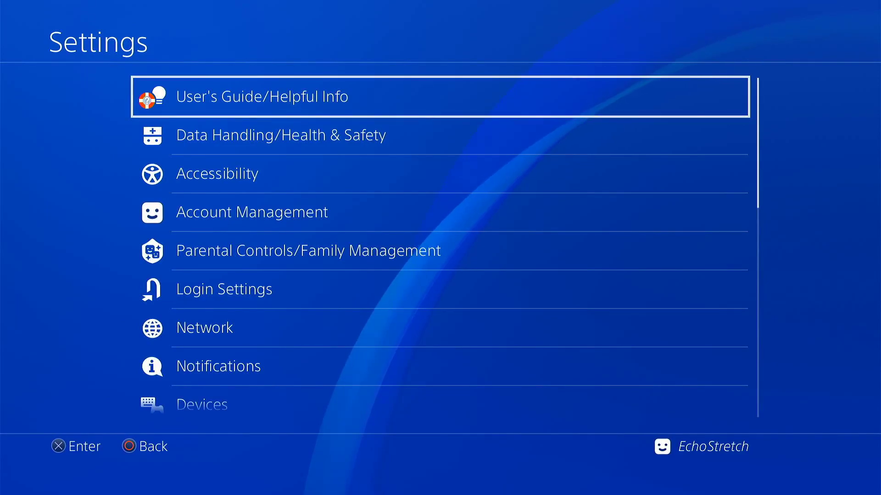
Turn on Connect to the Internet in the console's Network settings.
{"action": "key", "text": "Down"}
{"action": "key", "text": "Down"}
{"action": "key", "text": "Down"}
{"action": "key", "text": "Down"}
{"action": "key", "text": "Down"}
{"action": "key", "text": "Down"}
{"action": "key", "text": "Down"}
{"action": "key", "text": "Down"}
{"action": "key", "text": "Down"}
{"action": "key", "text": "Down"}
{"action": "key", "text": "Down"}
{"action": "key", "text": "Down"}
{"action": "key", "text": "Down"}
{"action": "key", "text": "Down"}
{"action": "key", "text": "Down"}
{"action": "key", "text": "Down"}
{"action": "key", "text": "Down"}
{"action": "key", "text": "Down"}
{"action": "key", "text": "Down"}
{"action": "key", "text": "Down"}
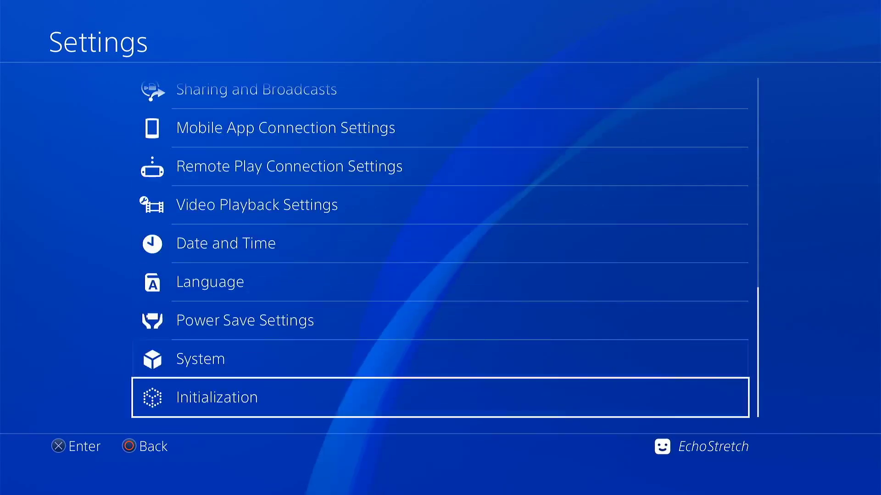
{"action": "key", "text": "Up"}
{"action": "key", "text": "Up"}
{"action": "key", "text": "Up"}
{"action": "key", "text": "Up"}
{"action": "key", "text": "Up"}
{"action": "key", "text": "Up"}
{"action": "key", "text": "Up"}
{"action": "key", "text": "Up"}
{"action": "key", "text": "Up"}
{"action": "key", "text": "Up"}
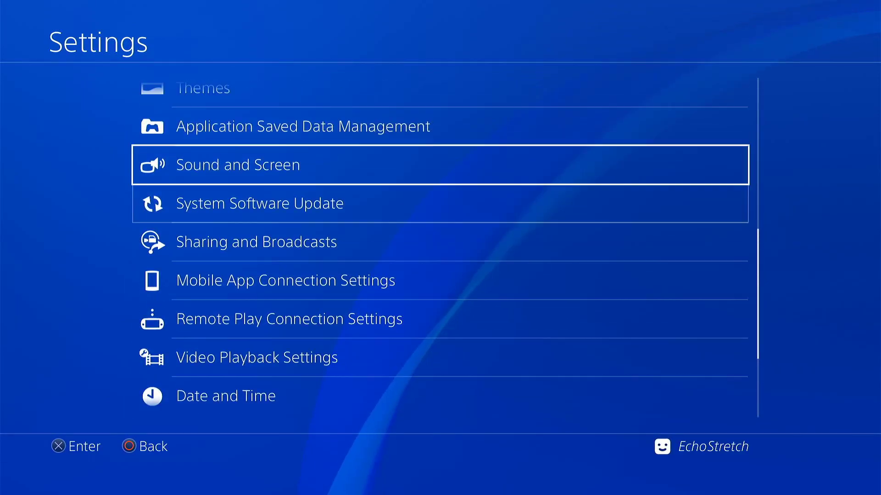
{"action": "key", "text": "Up"}
{"action": "key", "text": "Up"}
{"action": "key", "text": "Up"}
{"action": "key", "text": "Up"}
{"action": "key", "text": "Up"}
{"action": "key", "text": "Up"}
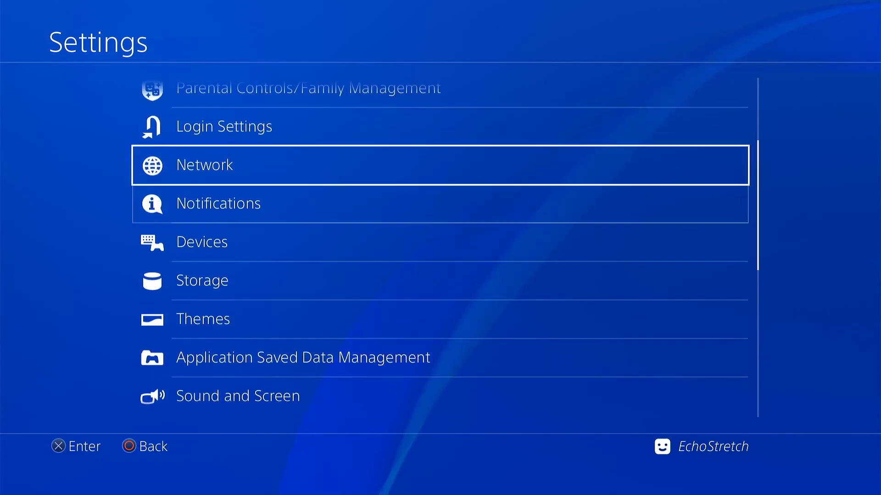
{"action": "key", "text": "Return"}
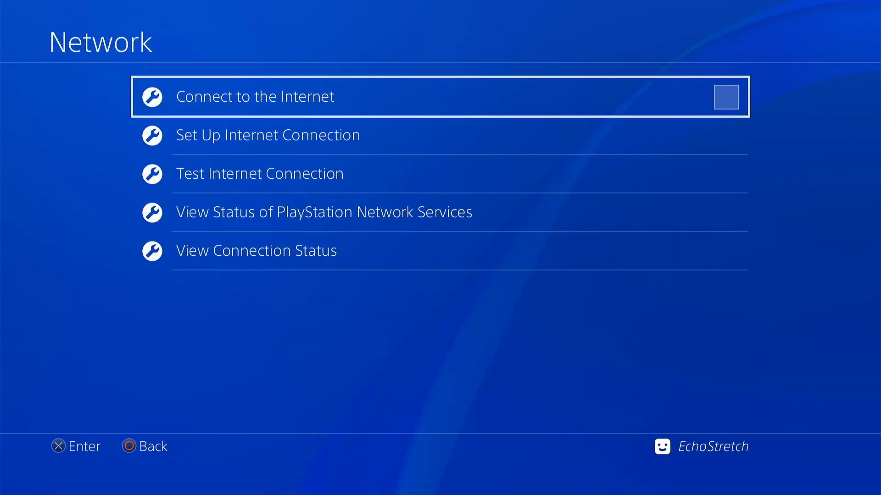
{"action": "key", "text": "Return"}
{"action": "key", "text": "Escape"}
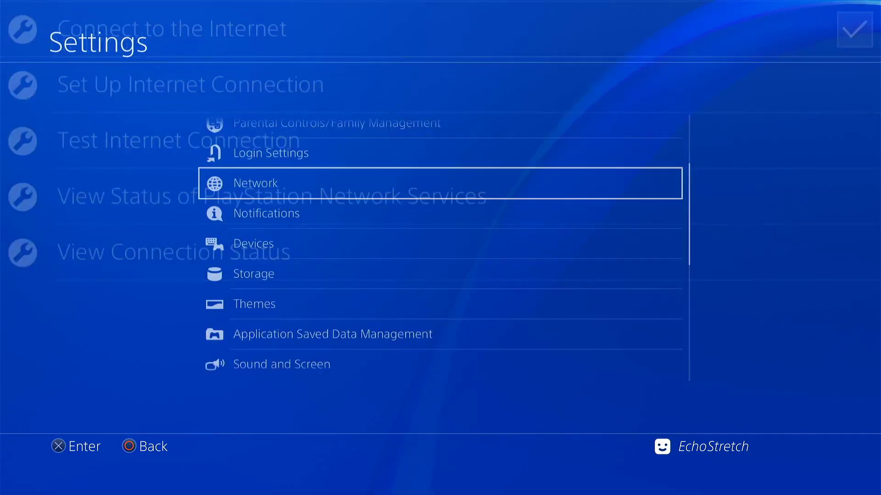
Return to the home screen and start the Internet Browser.
{"action": "key", "text": "Escape"}
{"action": "key", "text": "Right"}
{"action": "key", "text": "Return"}
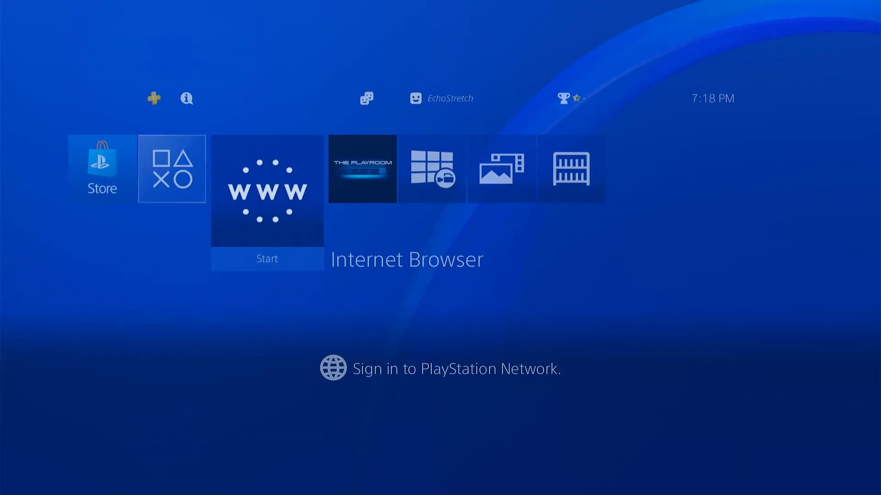
{"action": "key", "text": "F3"}
{"action": "key", "text": "Down"}
{"action": "key", "text": "Down"}
{"action": "key", "text": "Down"}
{"action": "key", "text": "Down"}
{"action": "key", "text": "Down"}
{"action": "key", "text": "Down"}
{"action": "key", "text": "Return"}
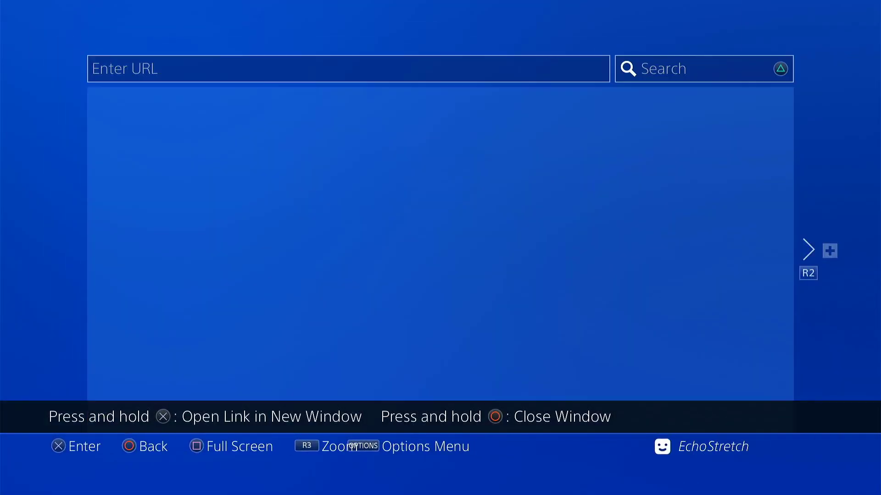
Delete all frequently used pages from the browser.
{"action": "key", "text": "Menu"}
{"action": "key", "text": "Down"}
{"action": "key", "text": "Return"}
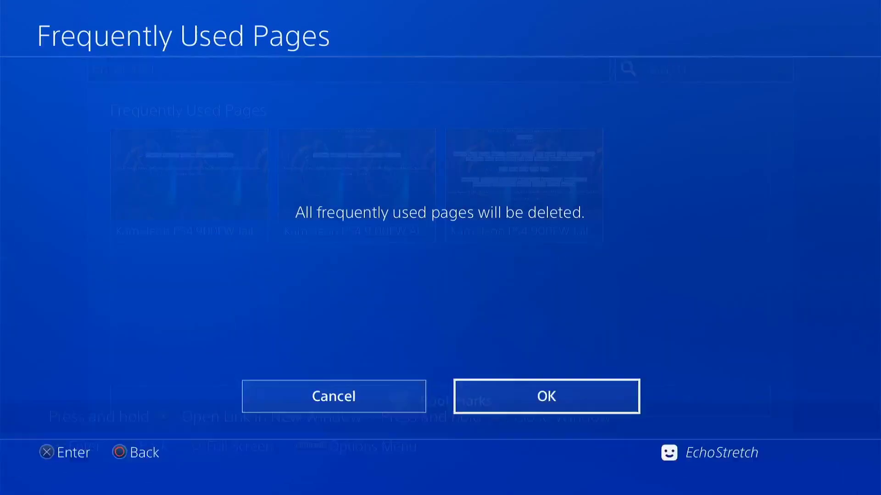
{"action": "key", "text": "Return"}
Clear the browser's entire browsing history and return to the start page.
{"action": "key", "text": "Menu"}
{"action": "key", "text": "Up"}
{"action": "key", "text": "Return"}
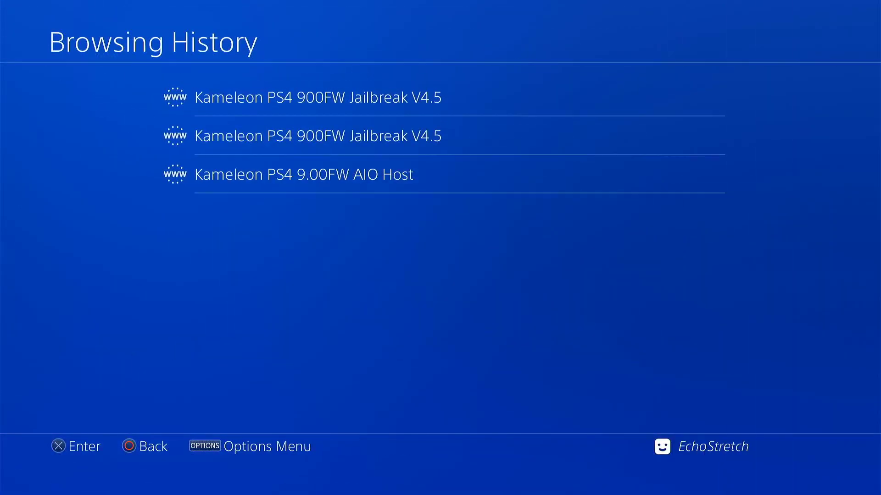
{"action": "key", "text": "Menu"}
{"action": "key", "text": "Return"}
{"action": "key", "text": "Return"}
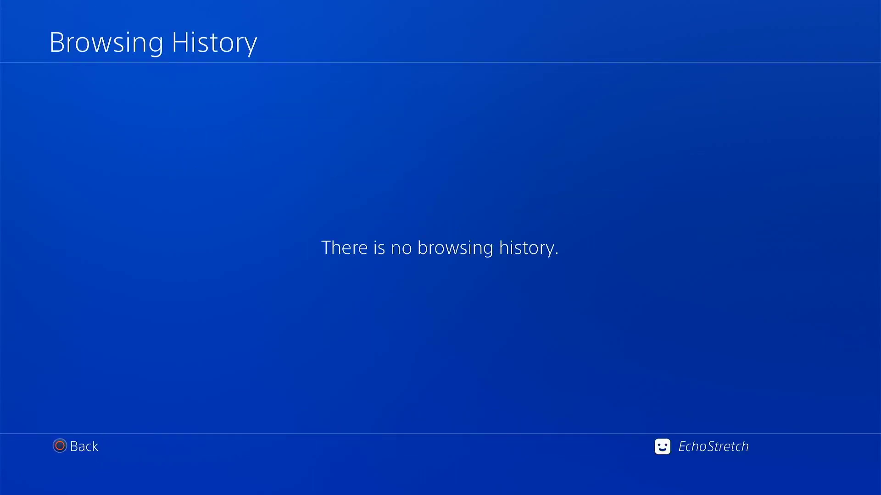
{"action": "key", "text": "Escape"}
Delete all cookies in the browser's settings.
{"action": "key", "text": "Menu"}
{"action": "key", "text": "Up"}
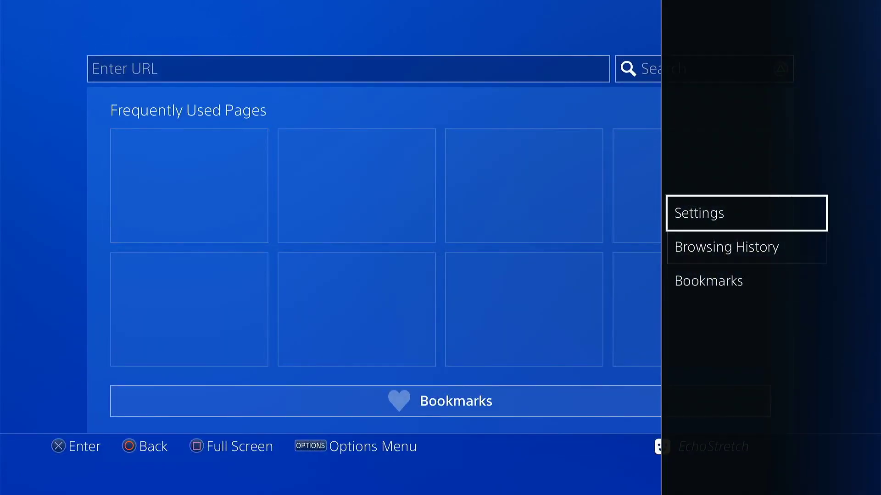
{"action": "key", "text": "Return"}
{"action": "key", "text": "Down"}
{"action": "key", "text": "Down"}
{"action": "key", "text": "Return"}
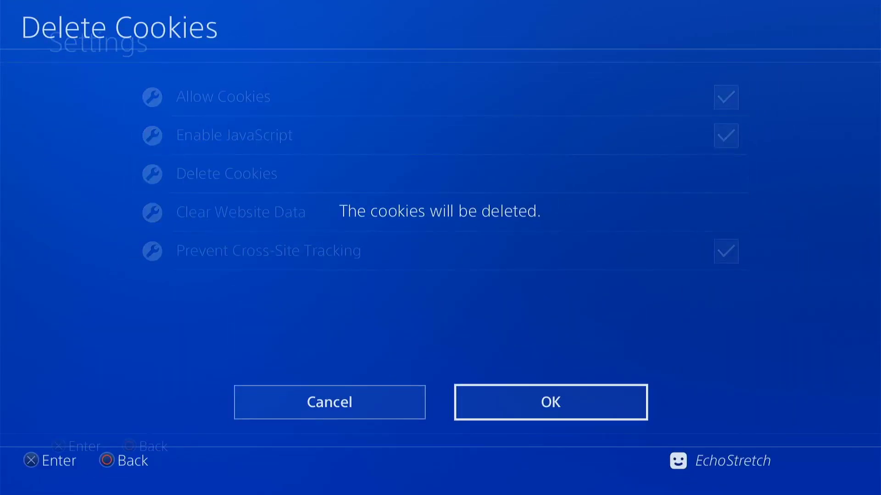
{"action": "key", "text": "Return"}
Clear the website data and leave the browser's settings.
{"action": "key", "text": "Down"}
{"action": "key", "text": "Return"}
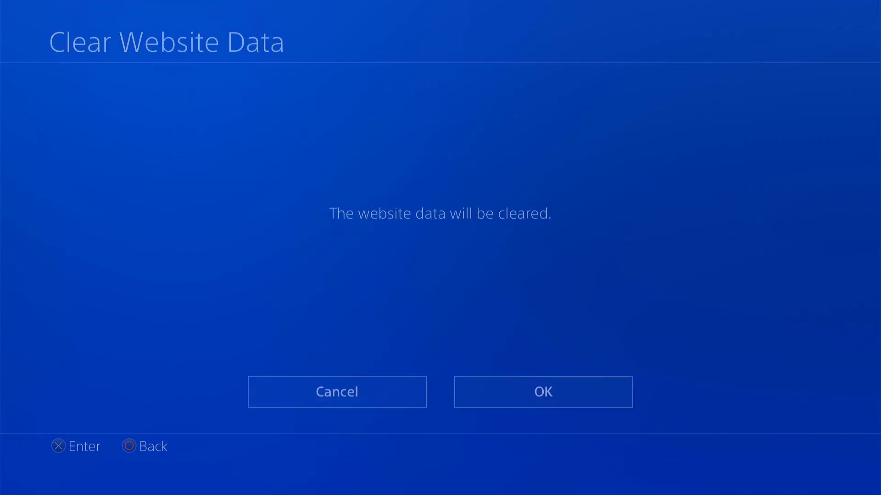
{"action": "key", "text": "Return"}
{"action": "key", "text": "Escape"}
Open the browser's Bookmarks list from the start page.
{"action": "key", "text": "Down"}
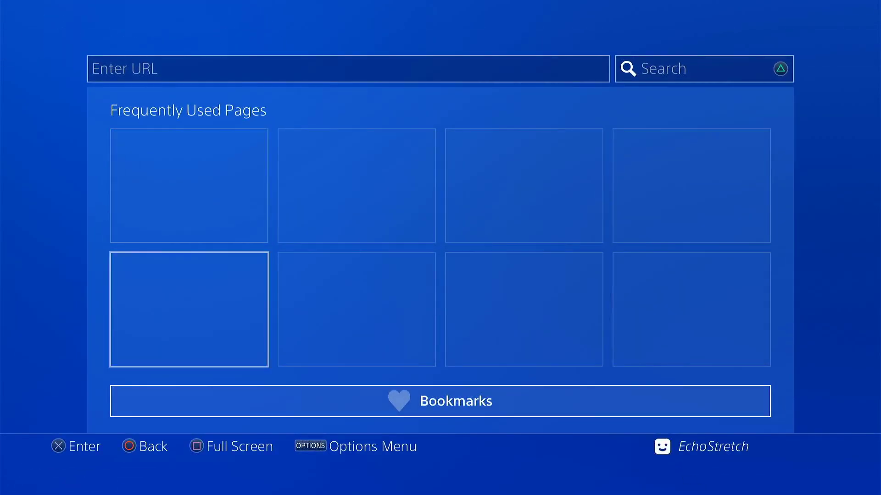
{"action": "key", "text": "Down"}
{"action": "key", "text": "Return"}
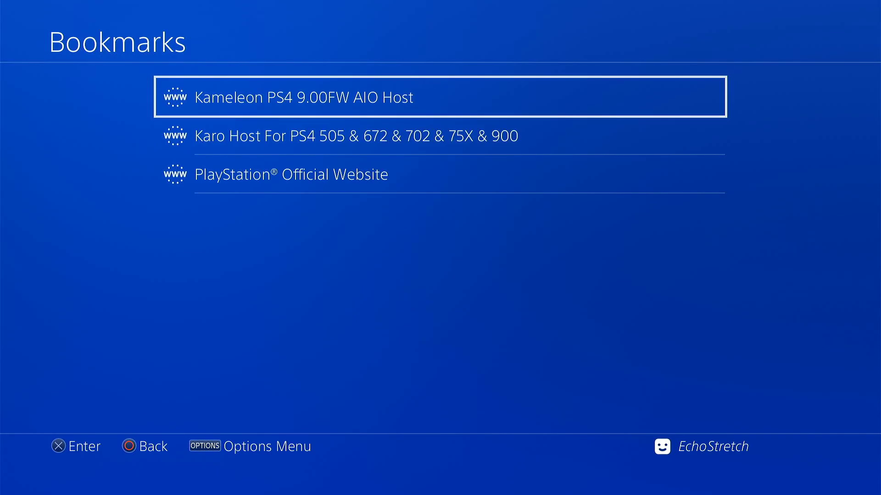
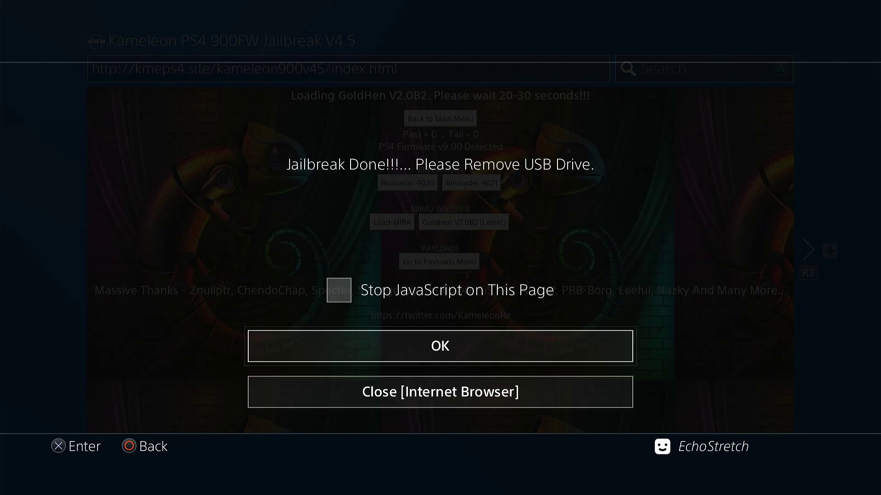
Acknowledge the jailbreak completion message, then open the GoldHEN page in the console's Settings.
{"action": "key", "text": "Return"}
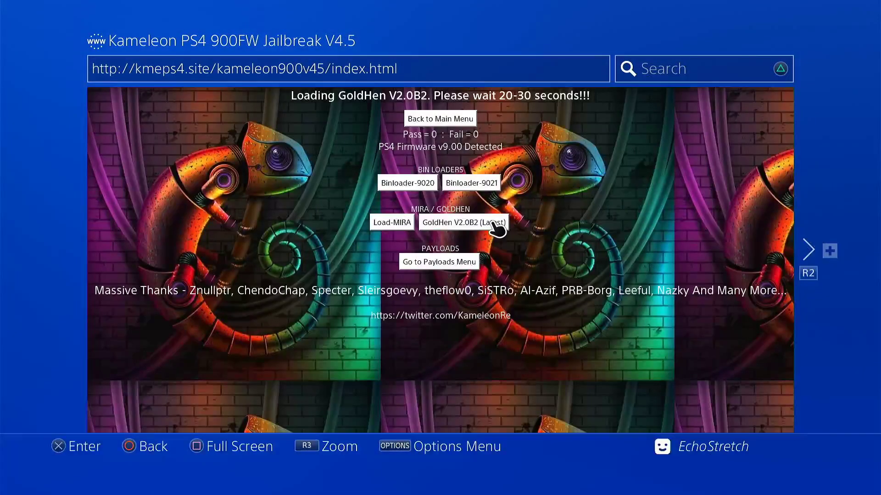
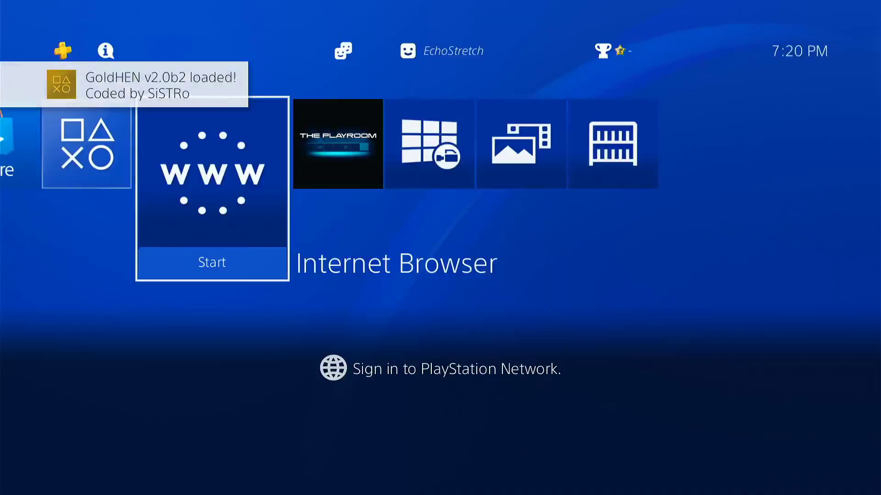
{"action": "key", "text": "Up"}
{"action": "key", "text": "Return"}
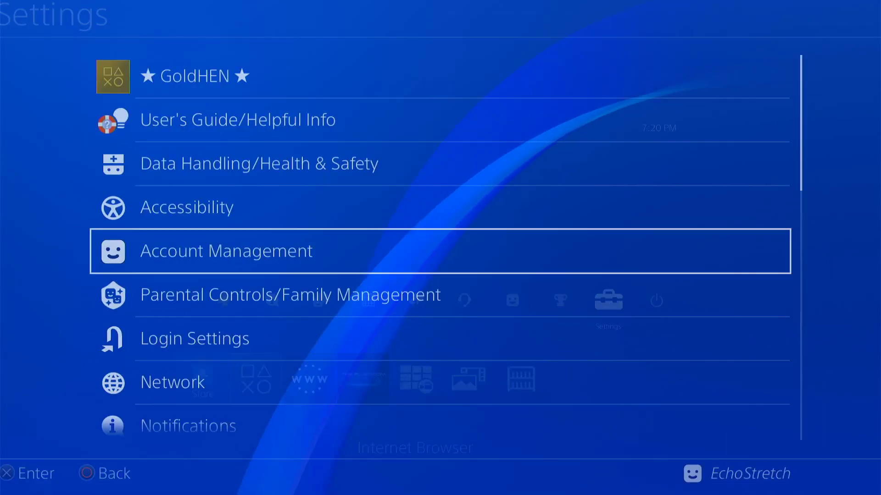
{"action": "key", "text": "Up"}
{"action": "key", "text": "Up"}
{"action": "key", "text": "Up"}
{"action": "key", "text": "Up"}
{"action": "key", "text": "Return"}
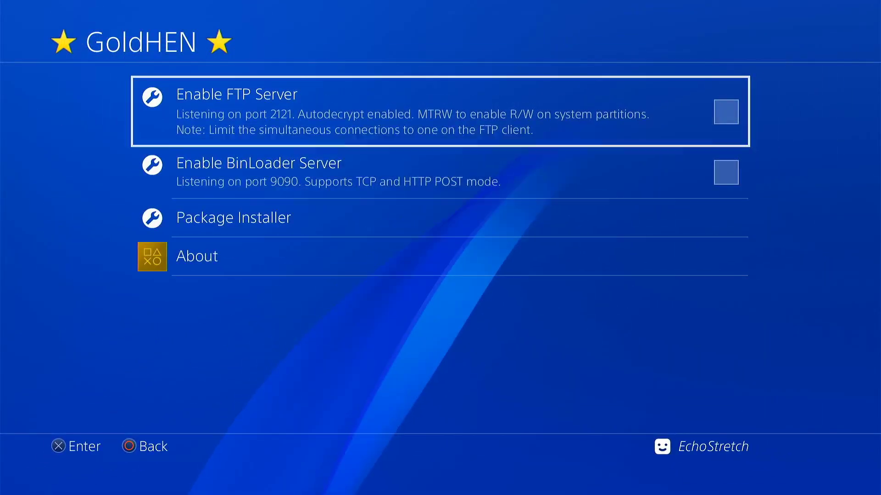
Enable the BinLoader Server and the FTP Server in GoldHEN and return to the home screen.
{"action": "key", "text": "Down"}
{"action": "key", "text": "Down"}
{"action": "key", "text": "Up"}
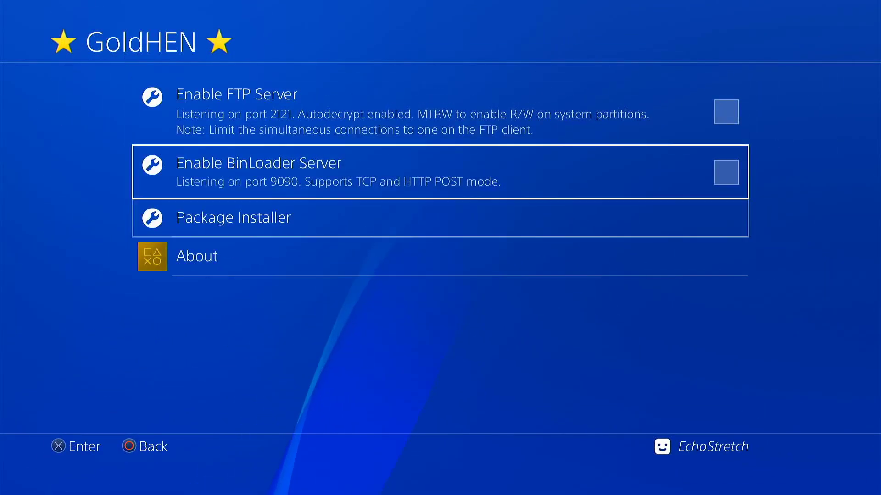
{"action": "key", "text": "Return"}
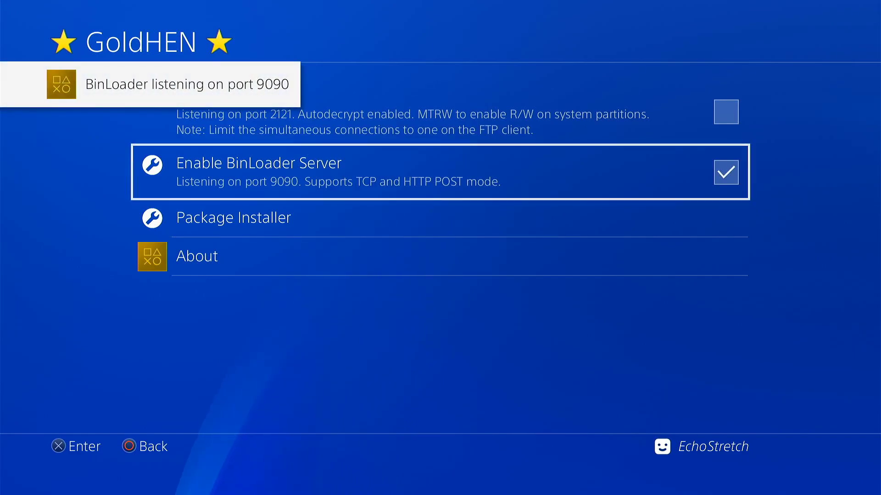
{"action": "key", "text": "Up"}
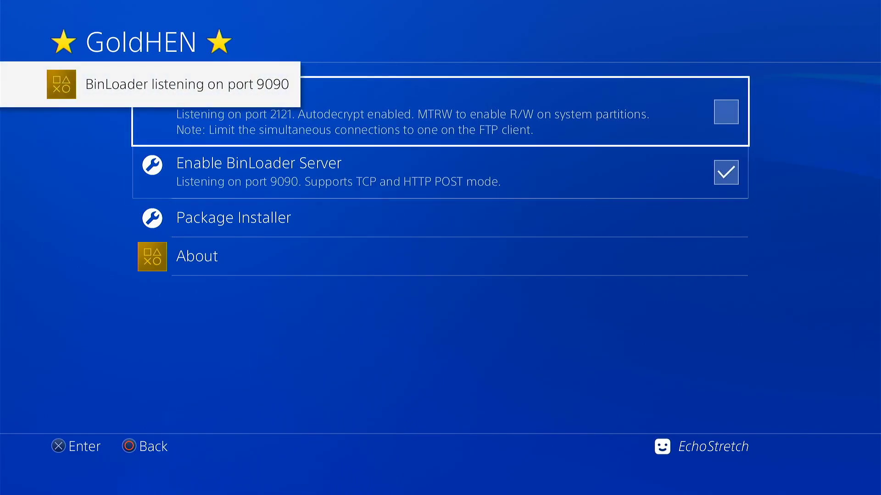
{"action": "key", "text": "Return"}
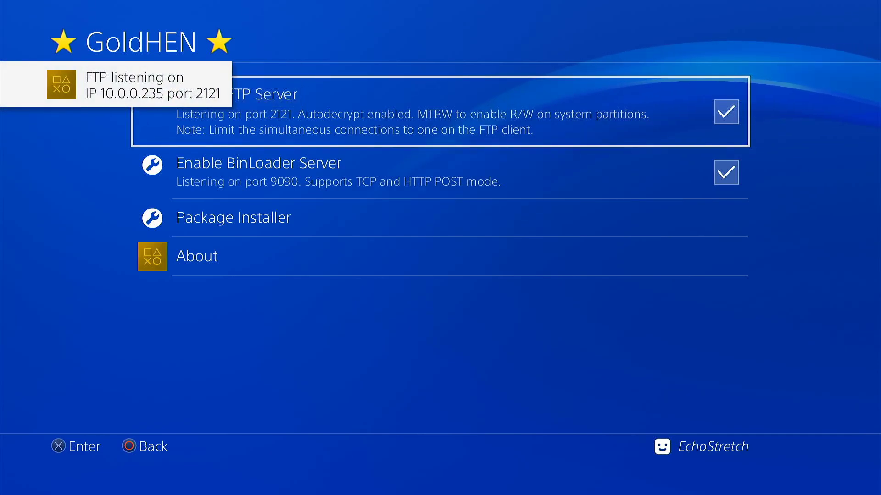
{"action": "key", "text": "Escape"}
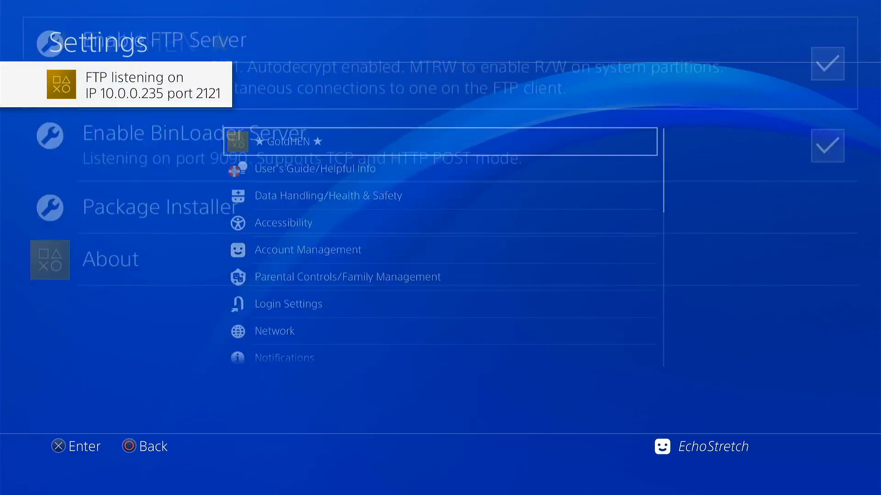
{"action": "key", "text": "Escape"}
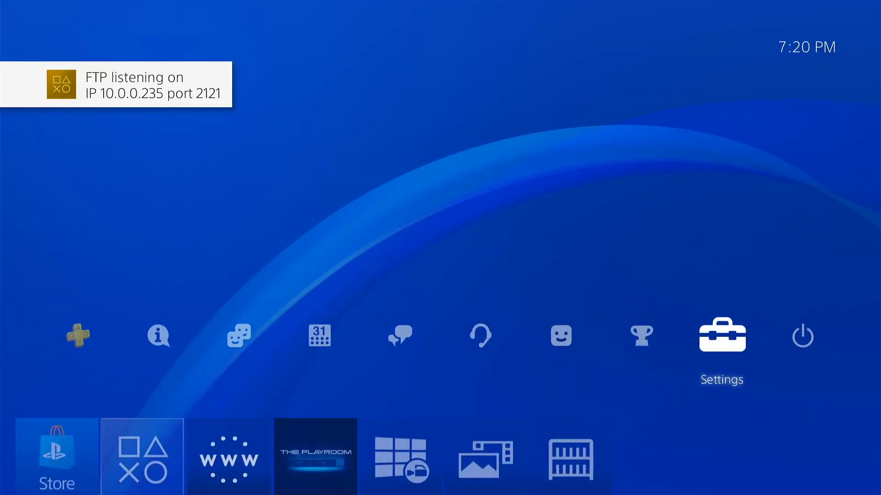
Put the PS4 into rest mode through its Power Options.
{"action": "key", "text": "Right"}
{"action": "key", "text": "Return"}
{"action": "key", "text": "Down"}
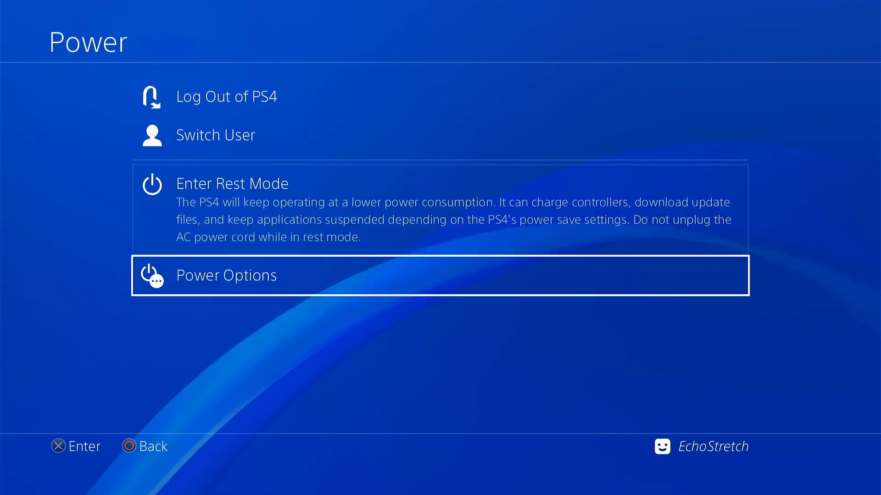
{"action": "key", "text": "Return"}
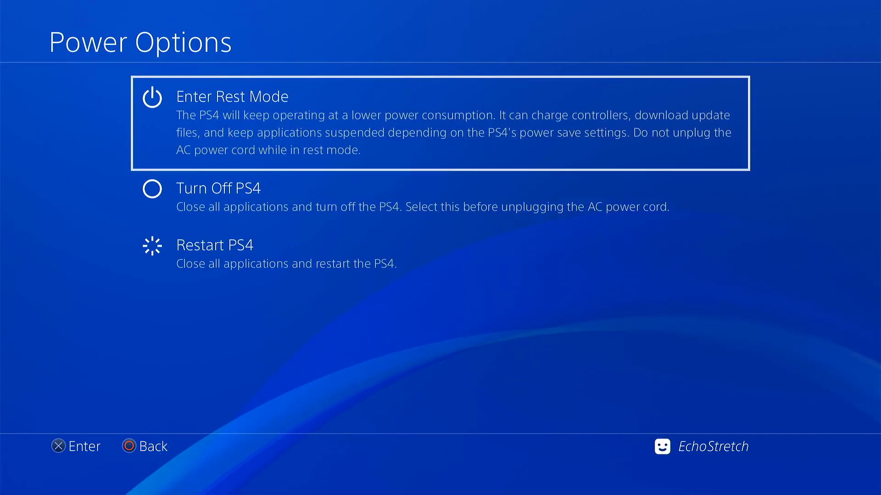
{"action": "key", "text": "Return"}
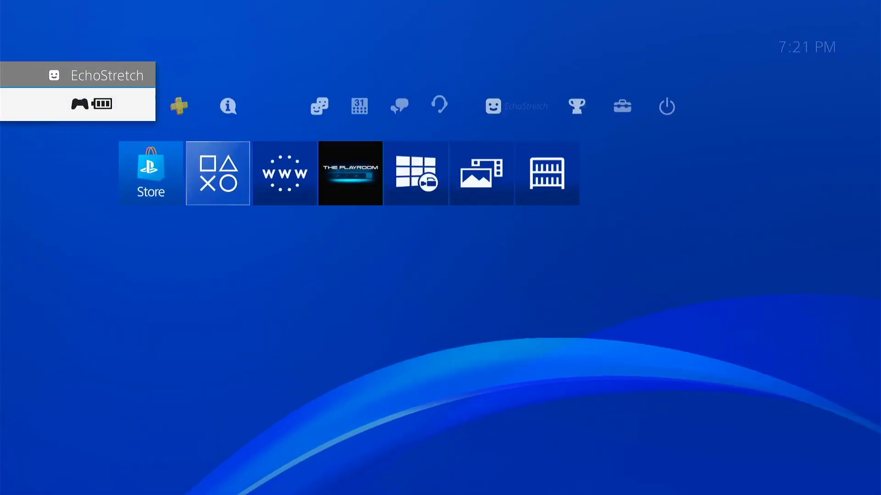
Reopen the GoldHEN page in the console's Settings and go to the BinLoader Server option.
{"action": "key", "text": "Up"}
{"action": "key", "text": "Right"}
{"action": "key", "text": "Right"}
{"action": "key", "text": "Right"}
{"action": "key", "text": "Right"}
{"action": "key", "text": "Right"}
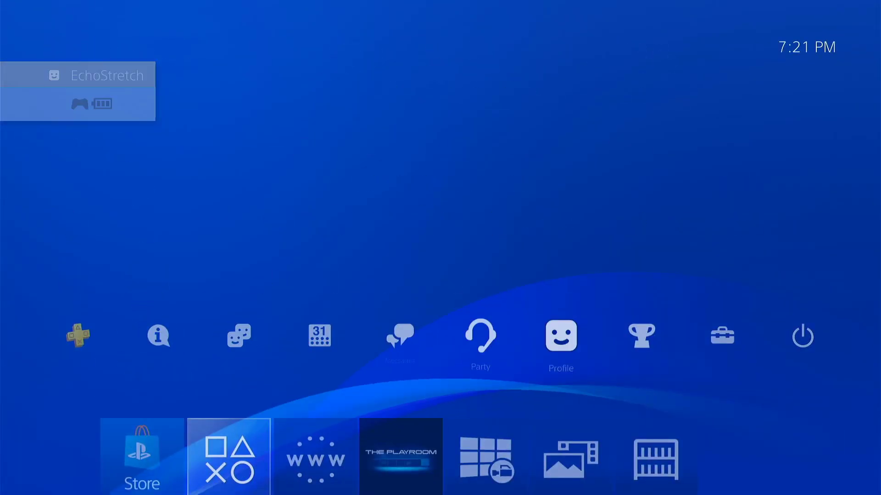
{"action": "key", "text": "Right"}
{"action": "key", "text": "Right"}
{"action": "key", "text": "Return"}
{"action": "key", "text": "Up"}
{"action": "key", "text": "Up"}
{"action": "key", "text": "Up"}
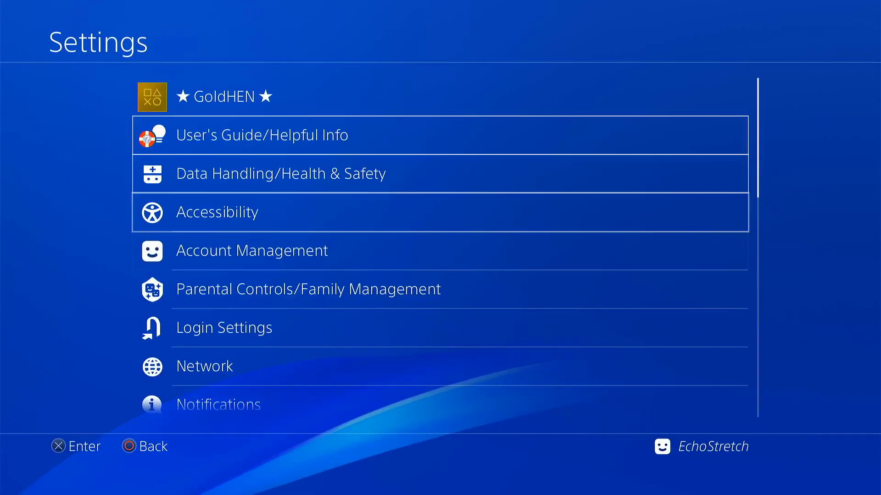
{"action": "key", "text": "Up"}
{"action": "key", "text": "Return"}
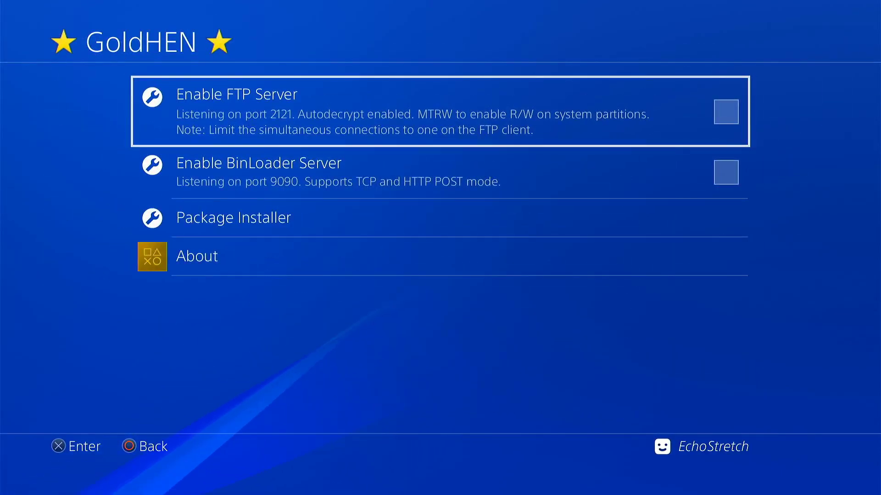
{"action": "key", "text": "Down"}
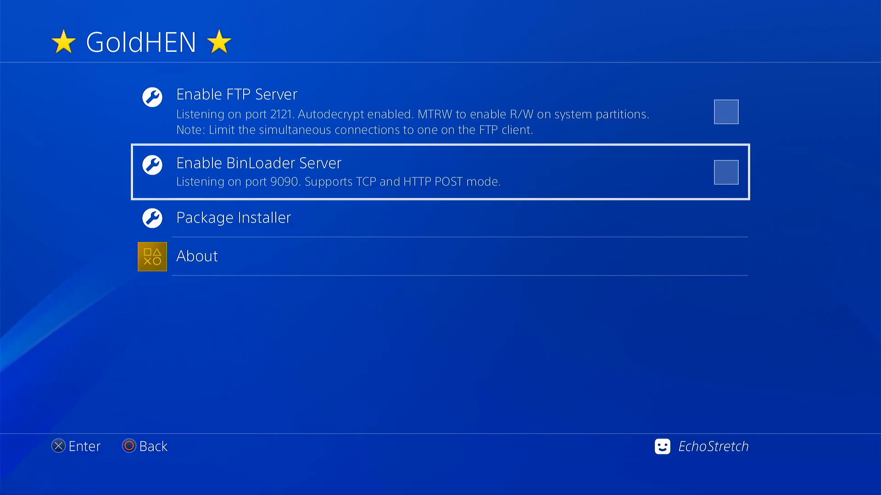
Re-enable the BinLoader Server and the FTP Server in GoldHEN, then leave Settings for the home screen.
{"action": "key", "text": "Return"}
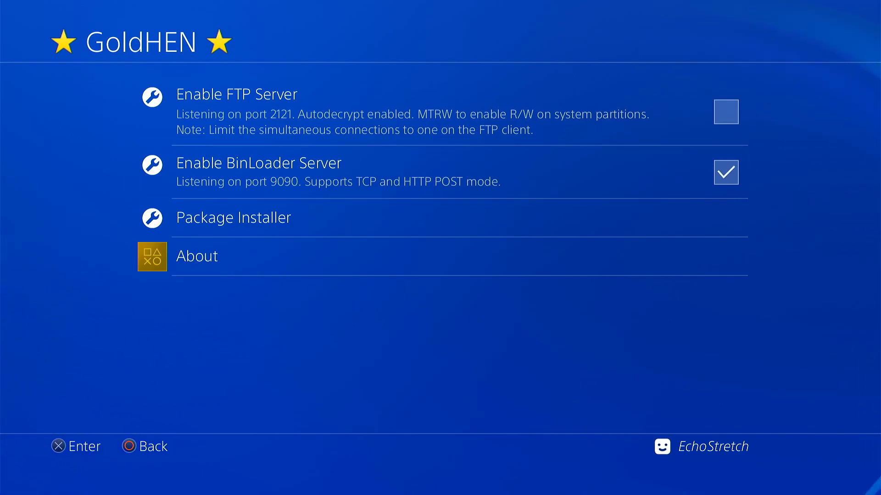
{"action": "key", "text": "Up"}
{"action": "key", "text": "Return"}
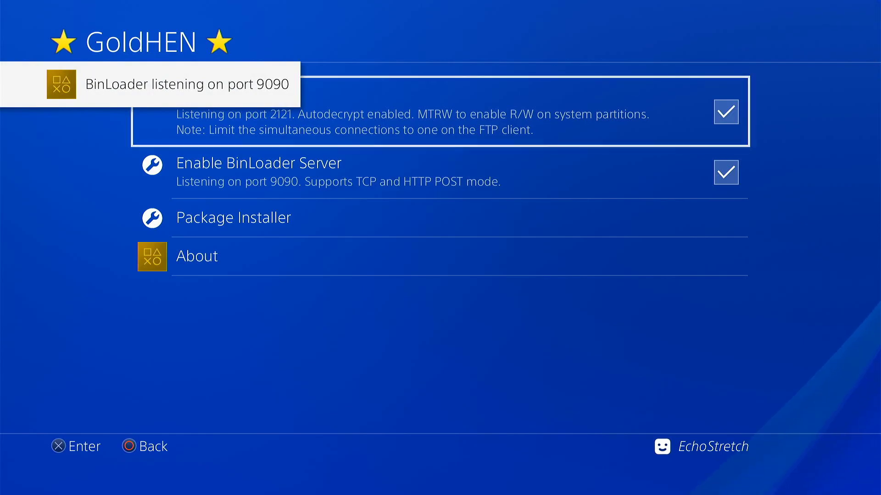
{"action": "key", "text": "Escape"}
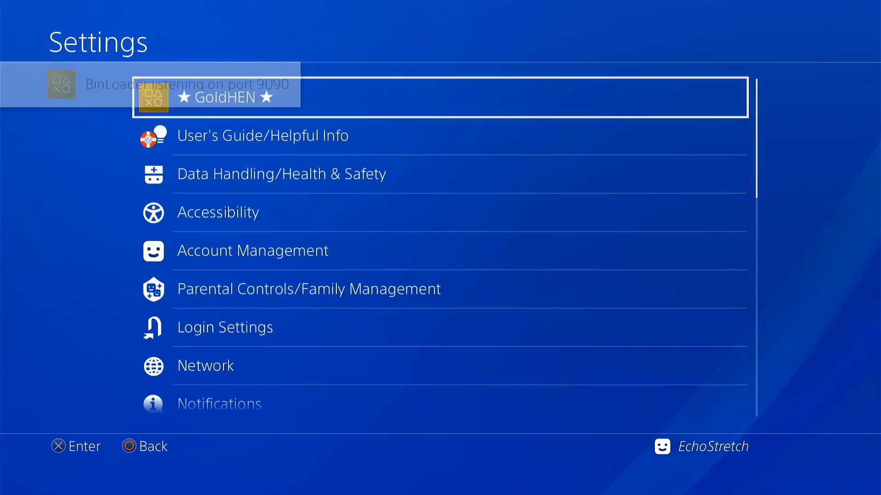
{"action": "key", "text": "Escape"}
{"action": "key", "text": "Down"}
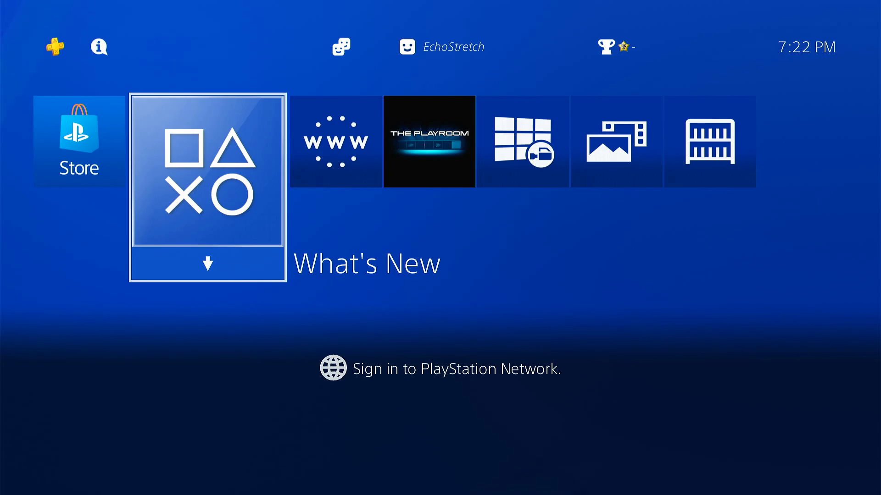
Open the console's Power options from the home screen's function area.
{"action": "key", "text": "Up"}
{"action": "key", "text": "Right"}
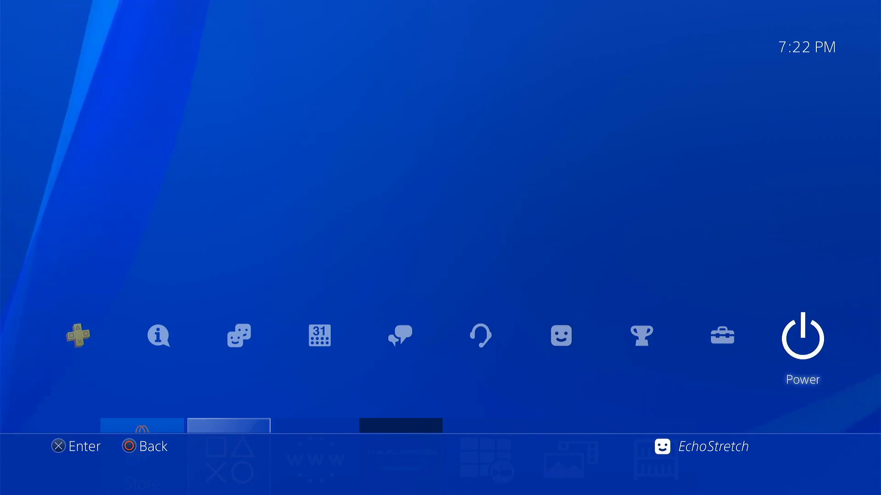
{"action": "key", "text": "Return"}
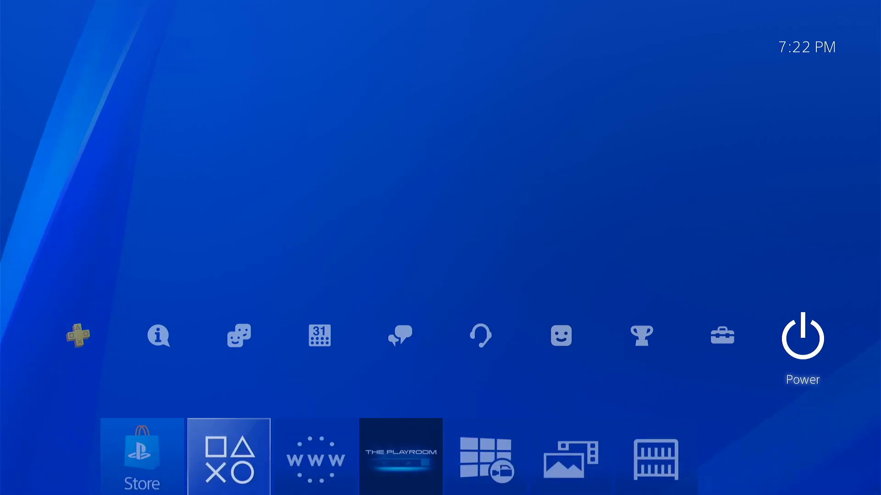